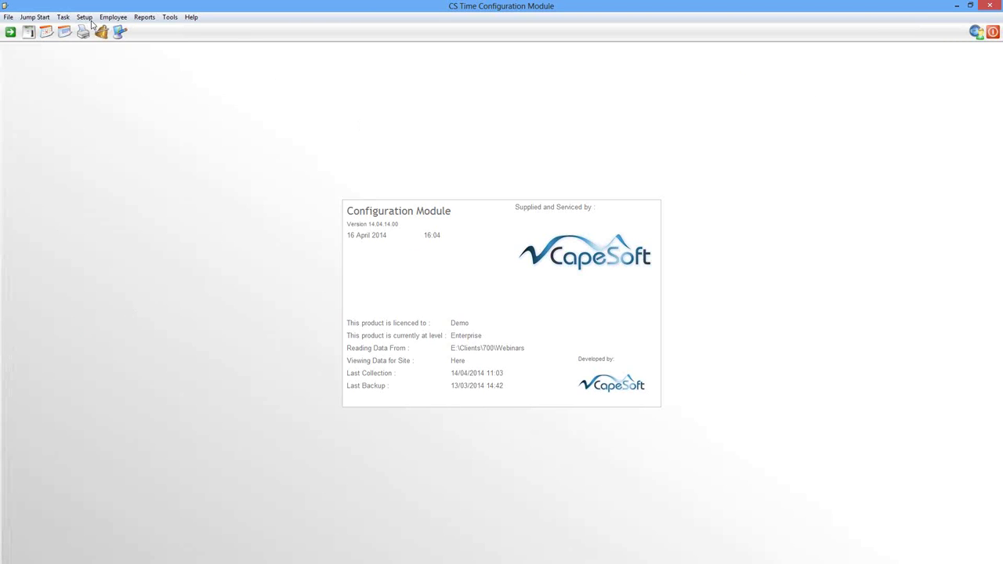
- Open the list of scheduled reports and select the Clockings- TNA Clockings by Employee entry
click(88, 19)
mouse_move(135, 21)
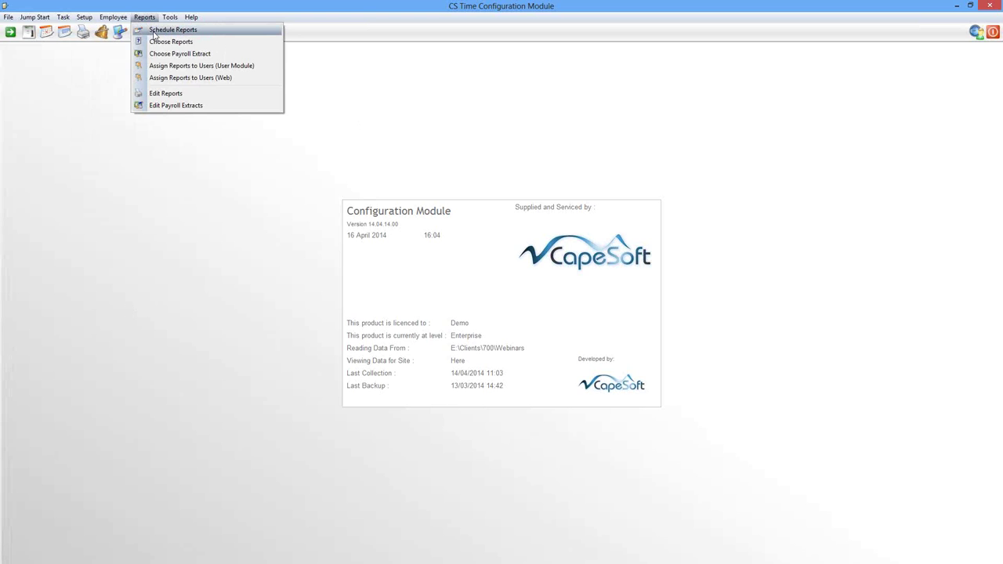
click(155, 33)
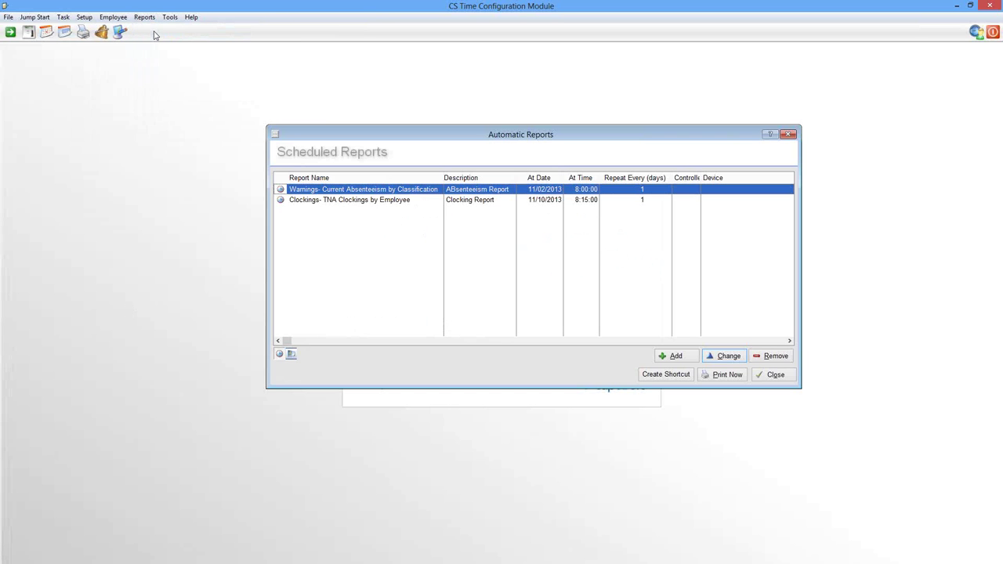
click(348, 205)
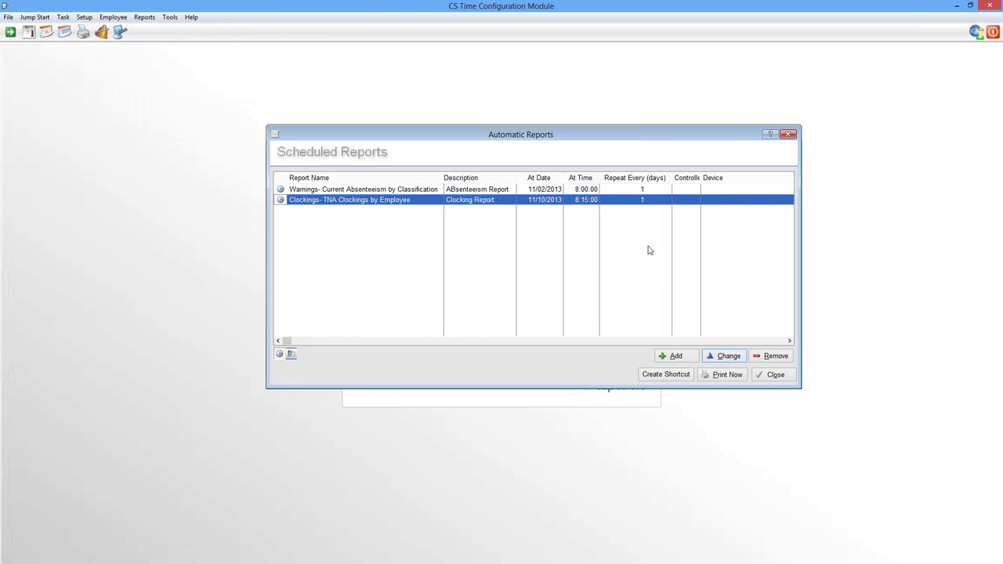
- Add a new schedule for the report "Hours: Hours and Clockings Summary by Employee"
click(670, 356)
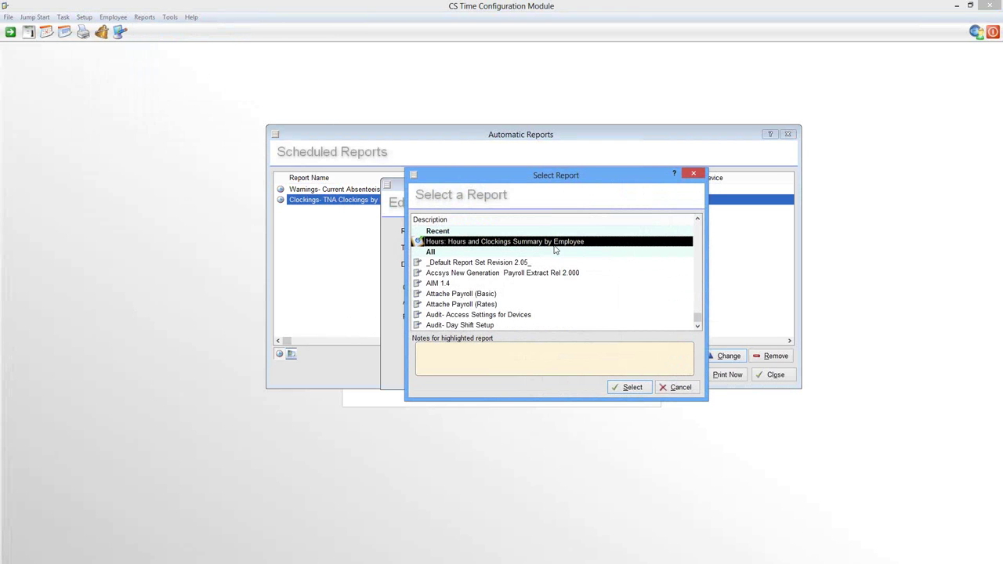
click(545, 268)
scroll(550, 255, down, 10)
scroll(542, 253, up, 13)
click(627, 387)
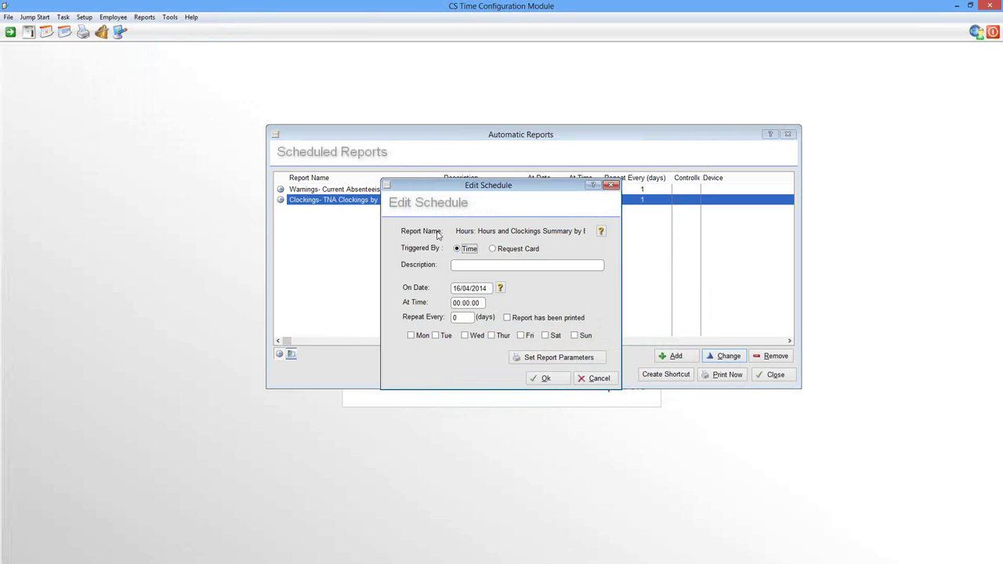
- View the Request Card trigger options, return the trigger to Time, and set the schedule's date to 17/04/2014
click(493, 249)
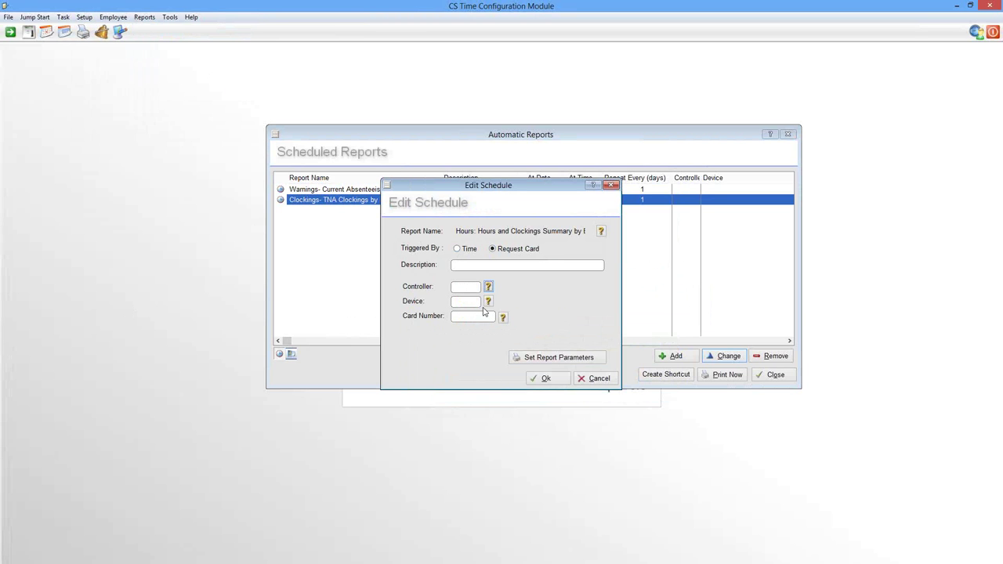
click(458, 251)
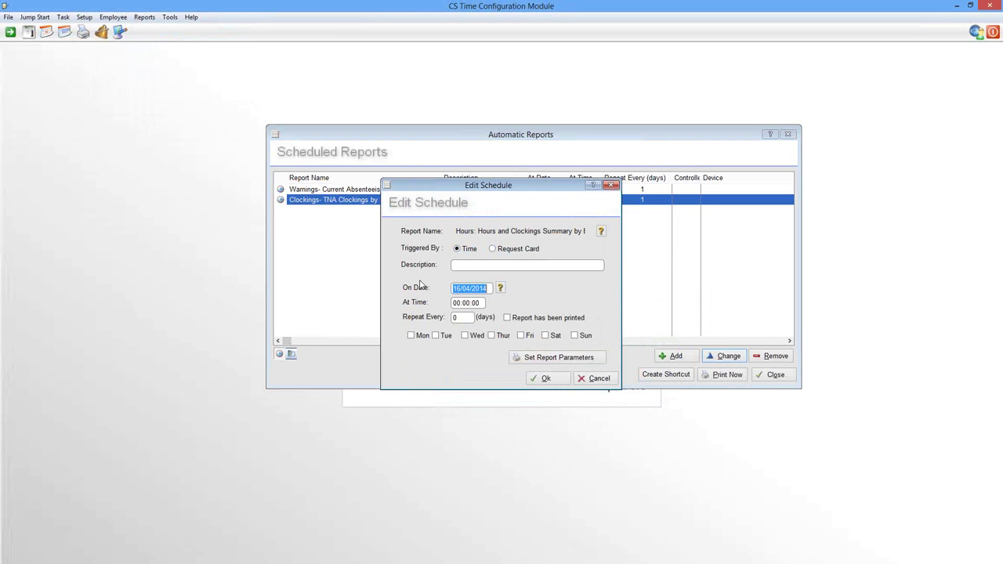
click(500, 289)
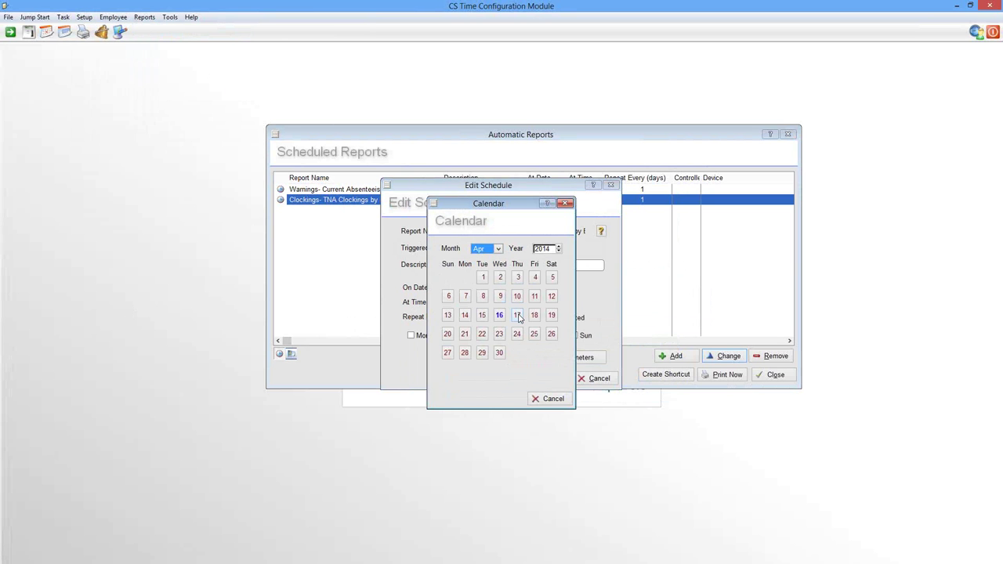
click(518, 314)
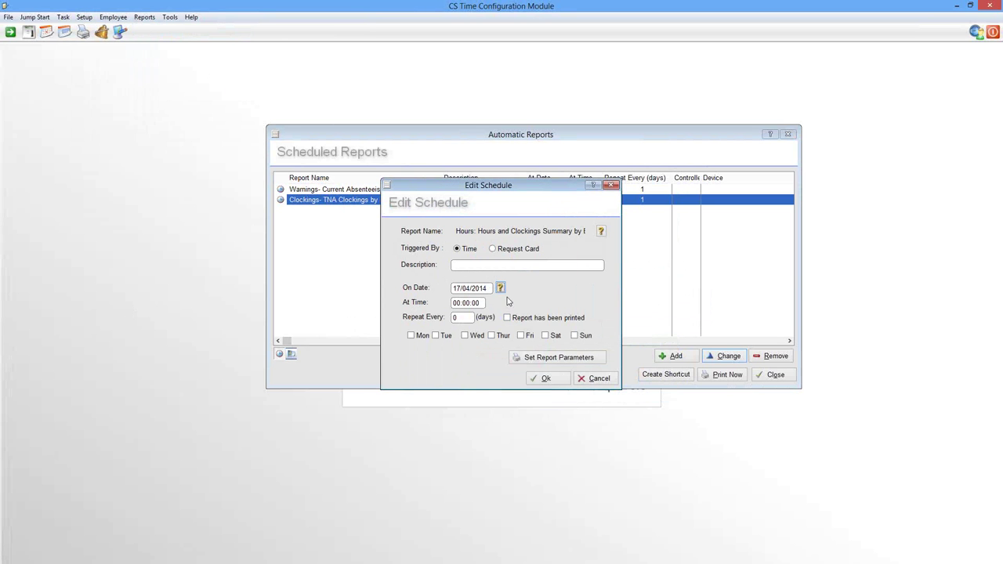
- Set the schedule's run time to 08:30 and its repeat interval to 3 days
click(479, 303)
drag(456, 192, 449, 279)
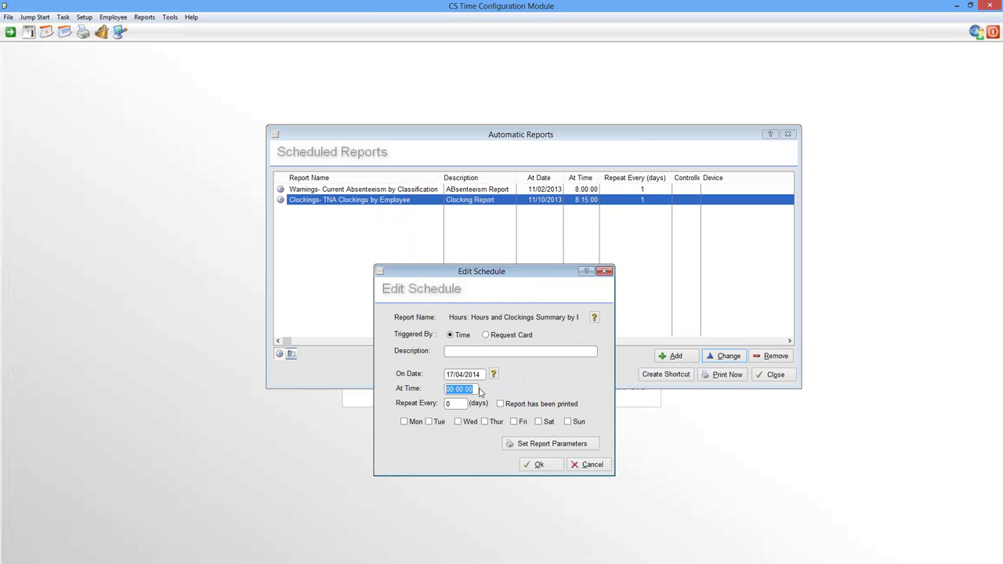
text(08:30)
key(Tab)
text(3)
- Set the schedule to repeat every 7 days, with only Monday selected as the weekday
click(404, 422)
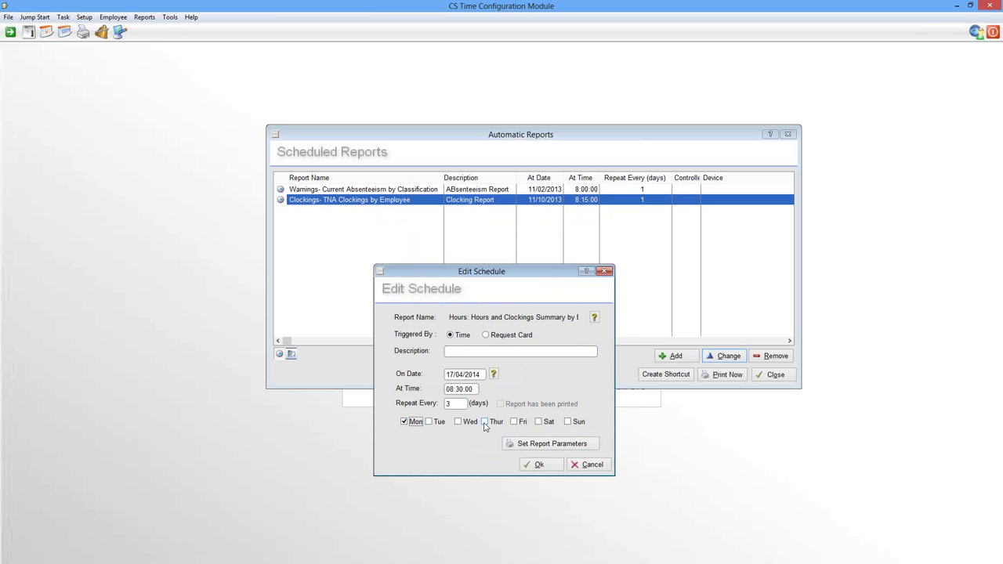
click(484, 423)
drag(458, 404, 413, 405)
text(7)
click(485, 422)
- Enter "Hours Report" as the schedule's description and open its report parameters
click(460, 351)
text(Hours Report)
click(517, 445)
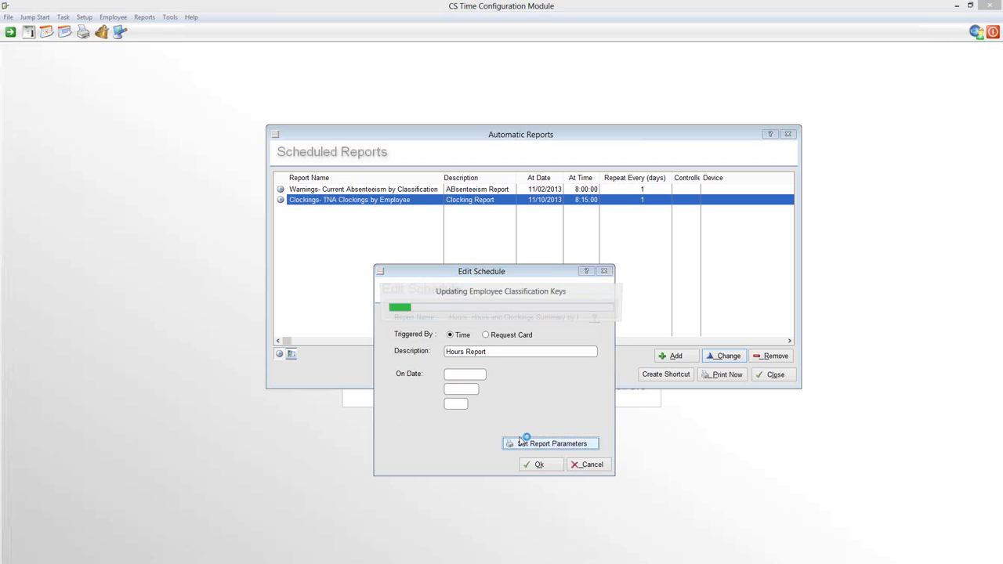
drag(483, 284, 427, 252)
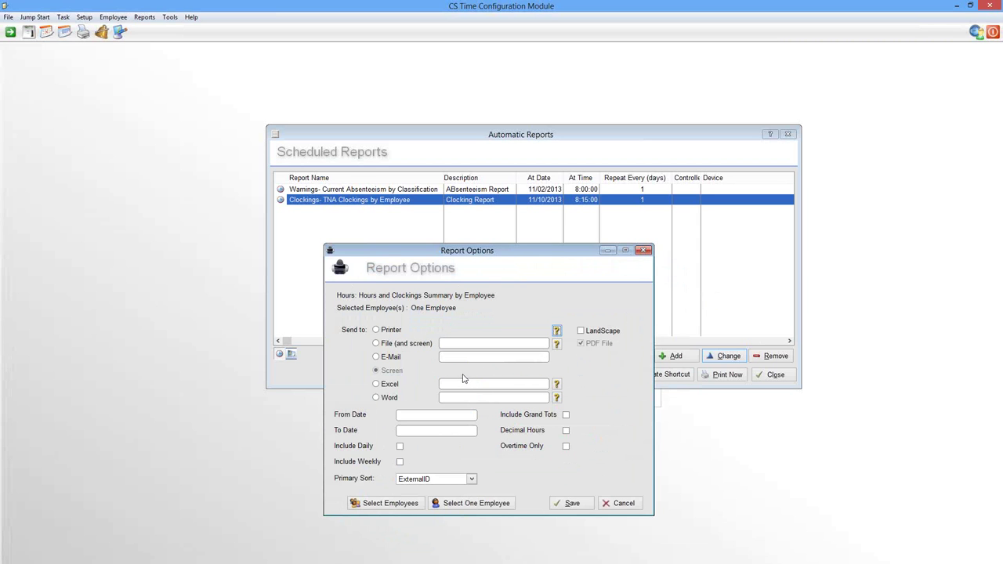
- Try the E-Mail and Excel output options, and set the report to be sent to File (and screen)
click(394, 361)
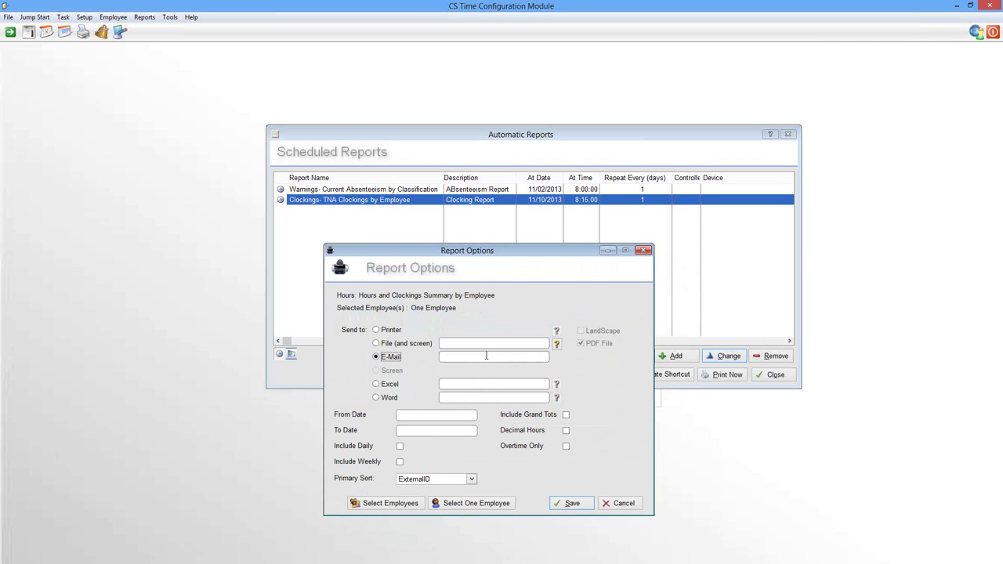
click(390, 387)
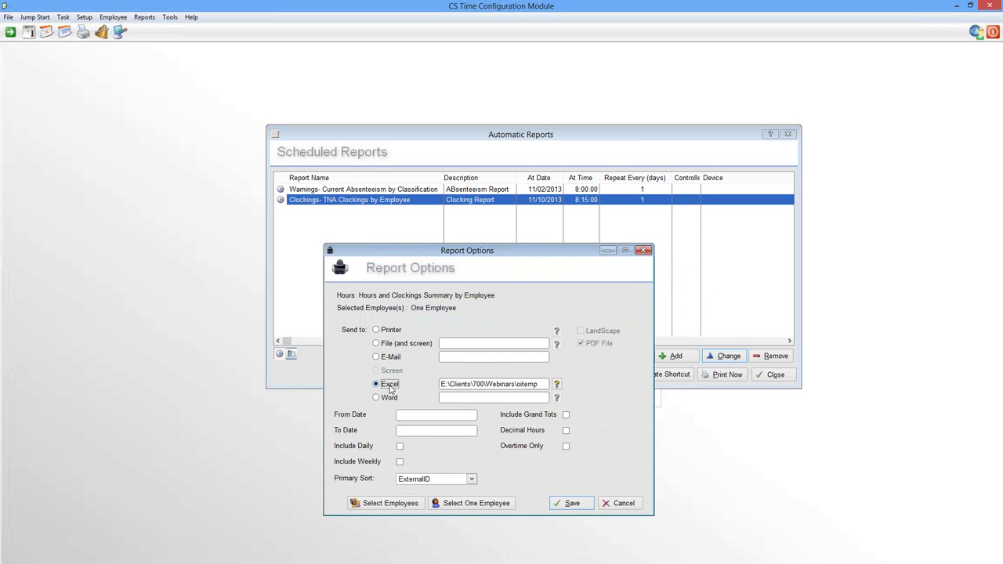
click(384, 348)
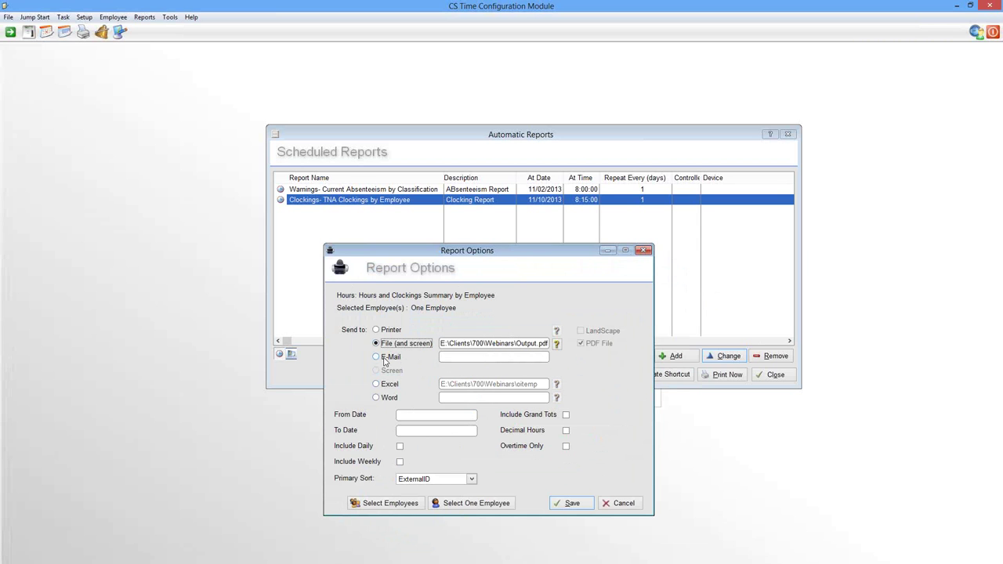
- Set the report's date range from TODAY()-7 to TODAY()-1
click(415, 414)
text(TODAY)
text(())
text(-)
text(7)
text(TODAY)
text(())
key(BackSpace)
key(BackSpace)
text()-1)
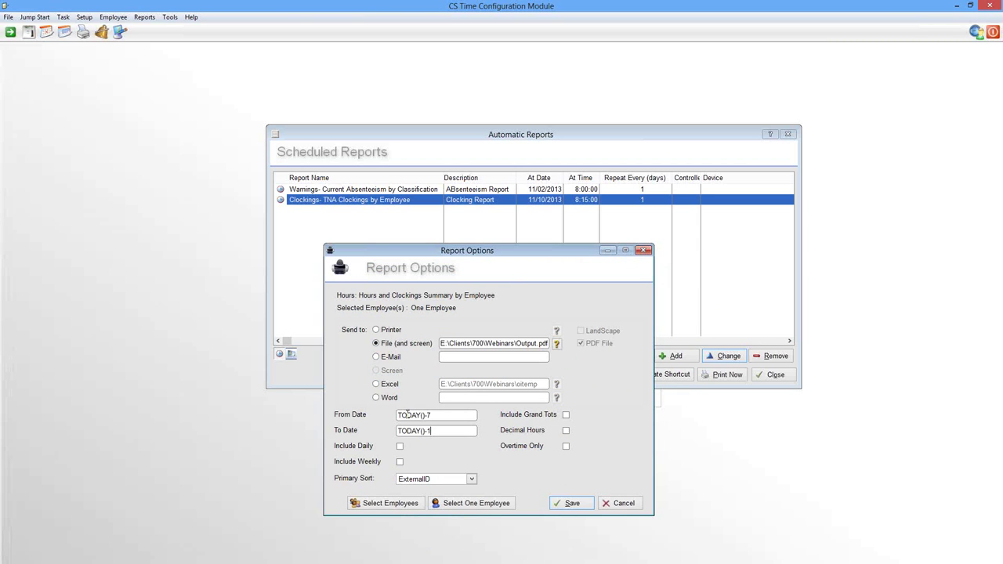
- Include daily, weekly and grand totals with decimal hours, and set the primary sort to Order by Name
click(400, 446)
click(399, 463)
click(566, 415)
click(566, 432)
click(472, 479)
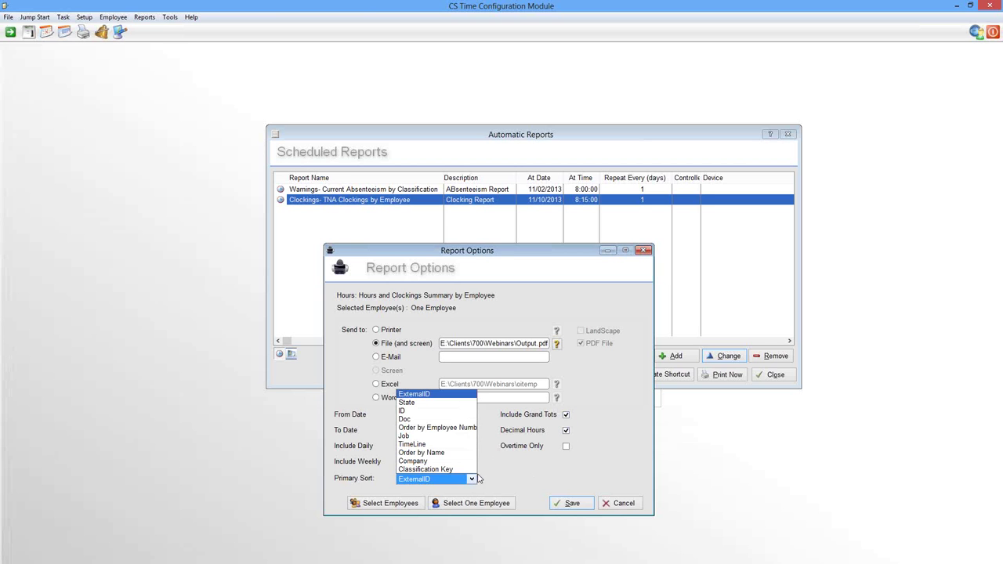
click(431, 454)
- Choose all non-terminated employees for the report and save its parameters and the new schedule
click(391, 508)
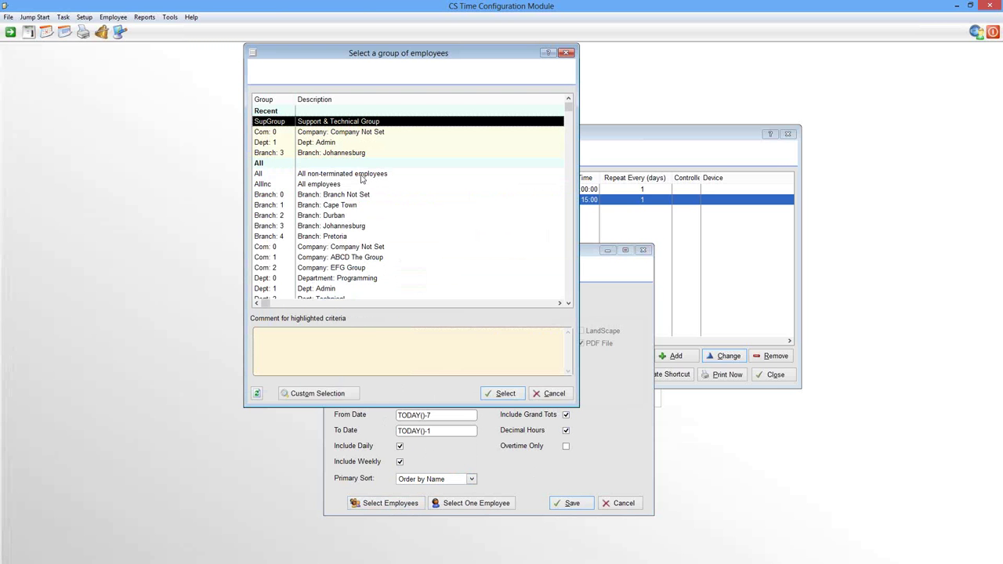
click(361, 175)
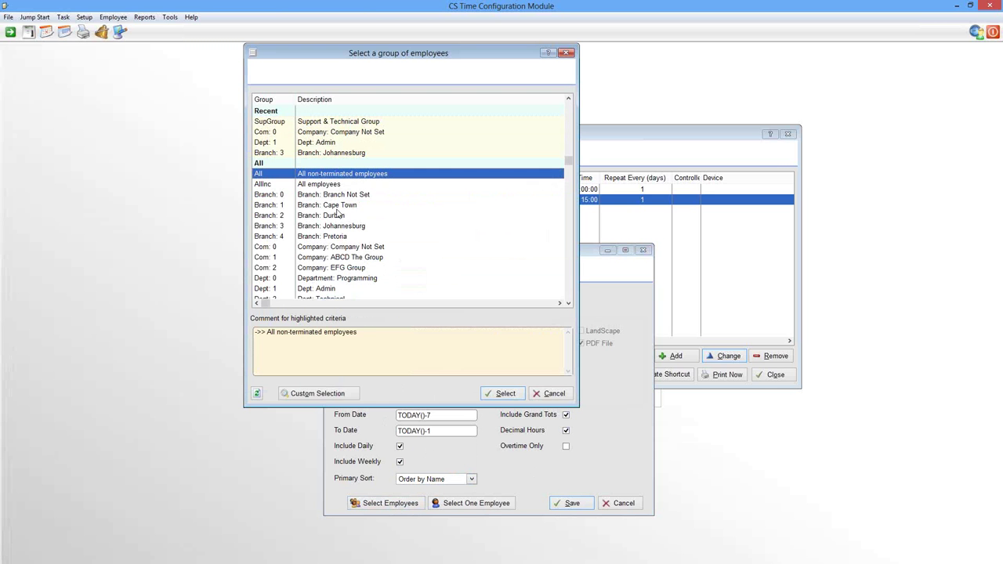
click(505, 393)
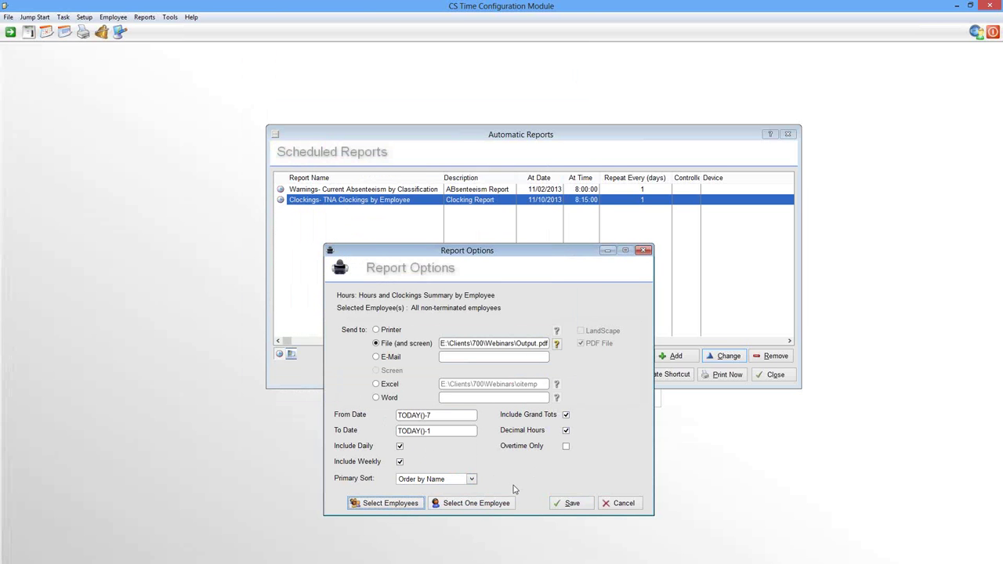
click(574, 505)
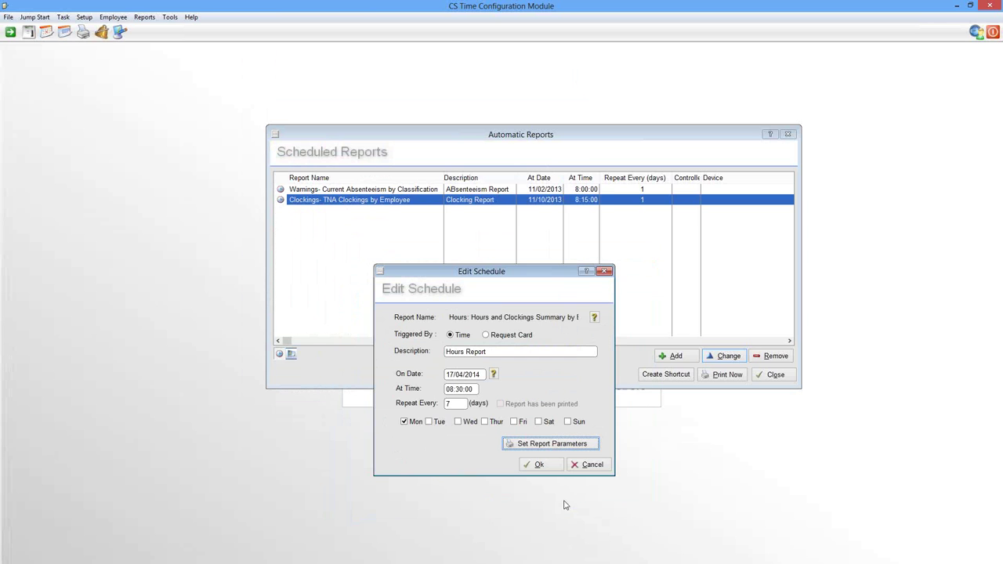
click(539, 465)
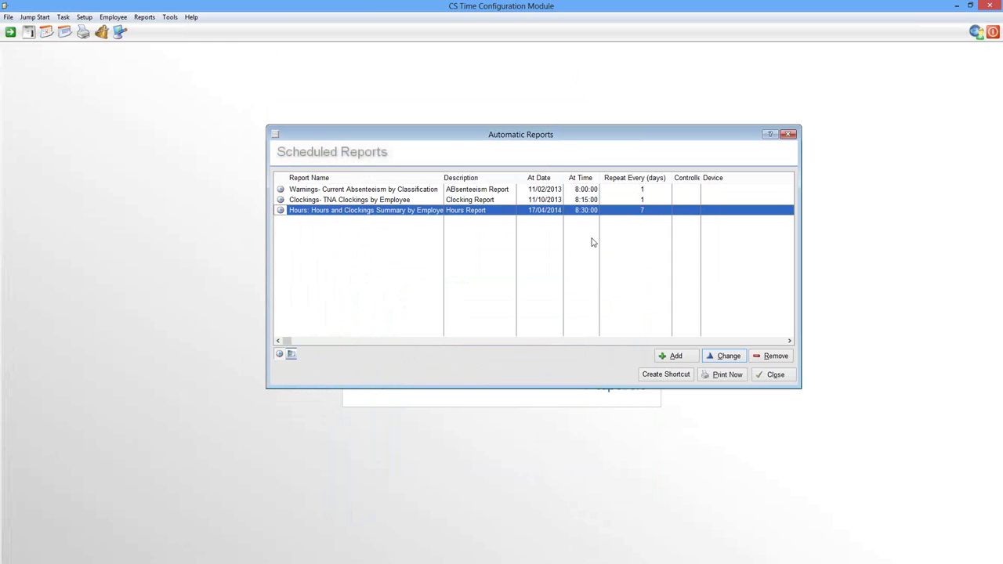
- Open the absenteeism report's schedule for editing and correct its description to "Absenteeism Report"
click(485, 190)
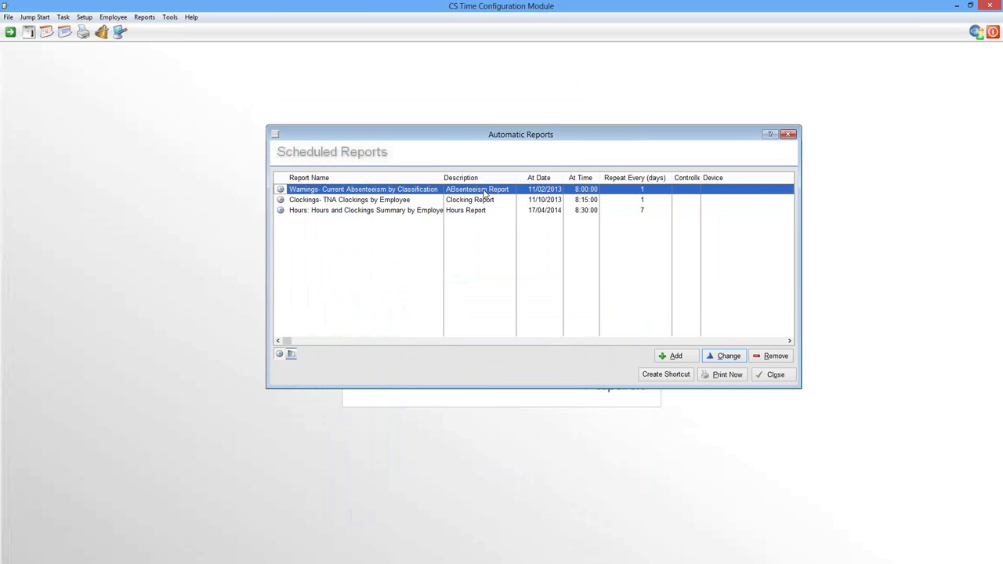
click(725, 357)
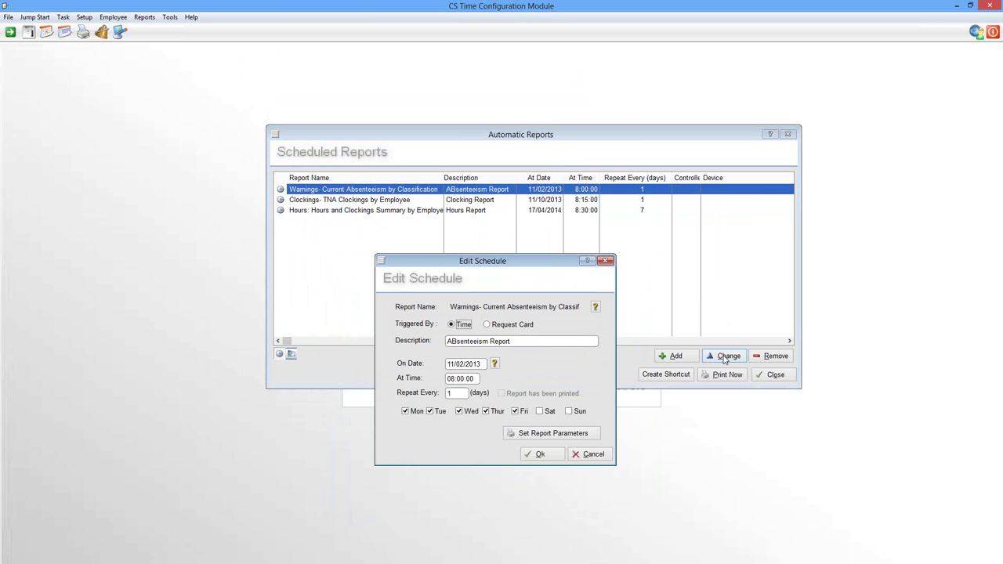
click(458, 341)
key(BackSpace)
text(b)
key(BackSpace)
key(BackSpace)
text(bs)
- Add Saturday to the absenteeism schedule, save it with the date 16/04/2014, and close the scheduled reports list
click(540, 411)
click(537, 455)
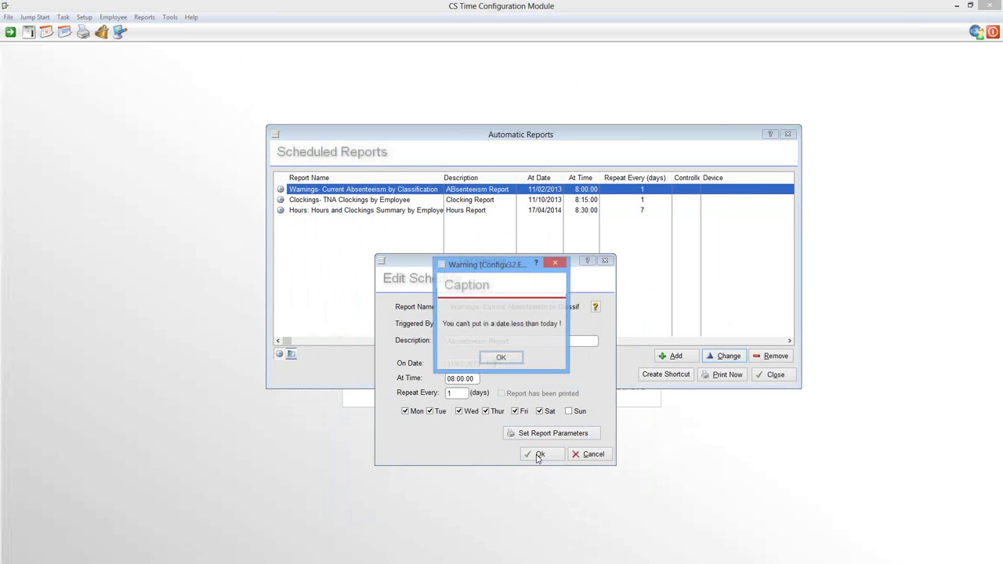
click(500, 359)
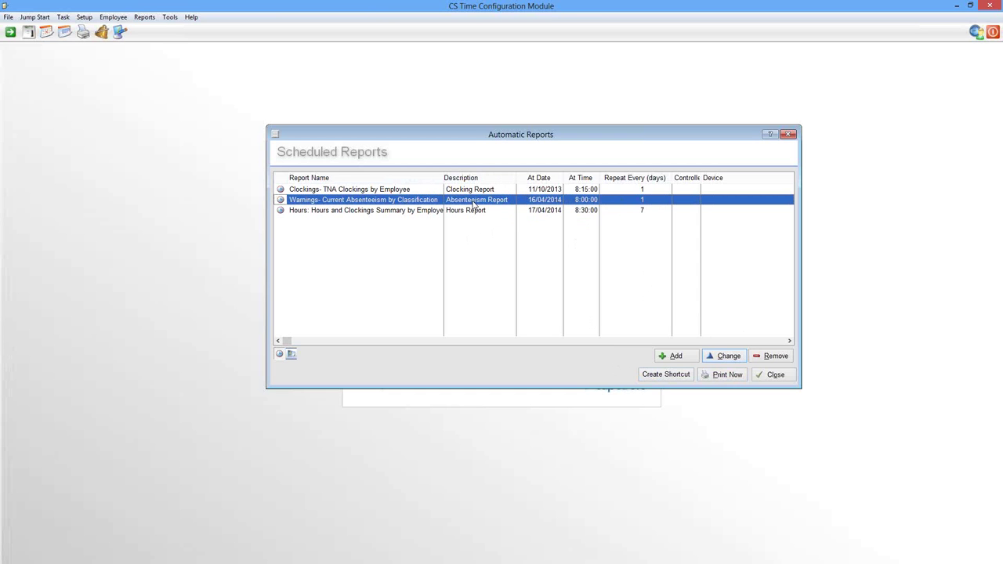
click(783, 375)
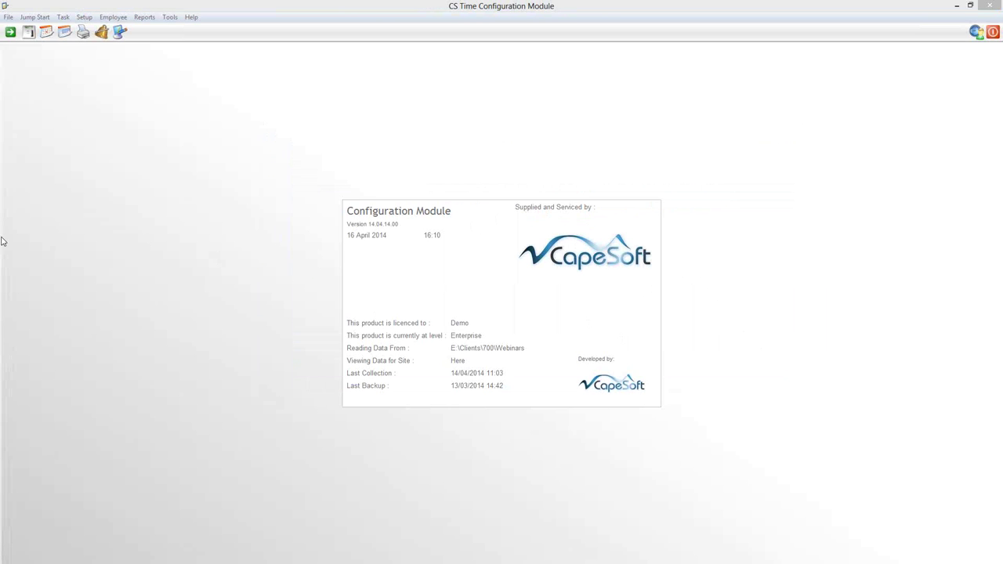